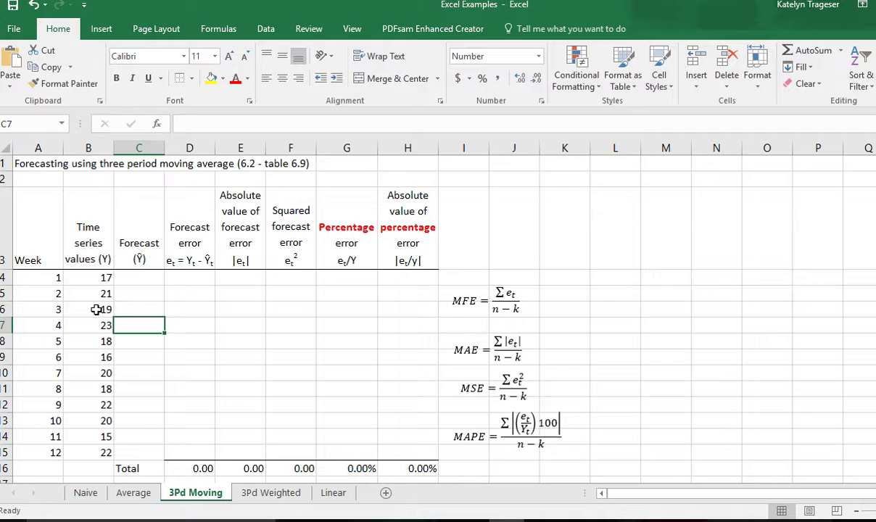
- Calculate the three-period moving average forecast in C7 with =AVERAGE(B4:B6) and fill it down through week 12 (C15)
text(=aver)
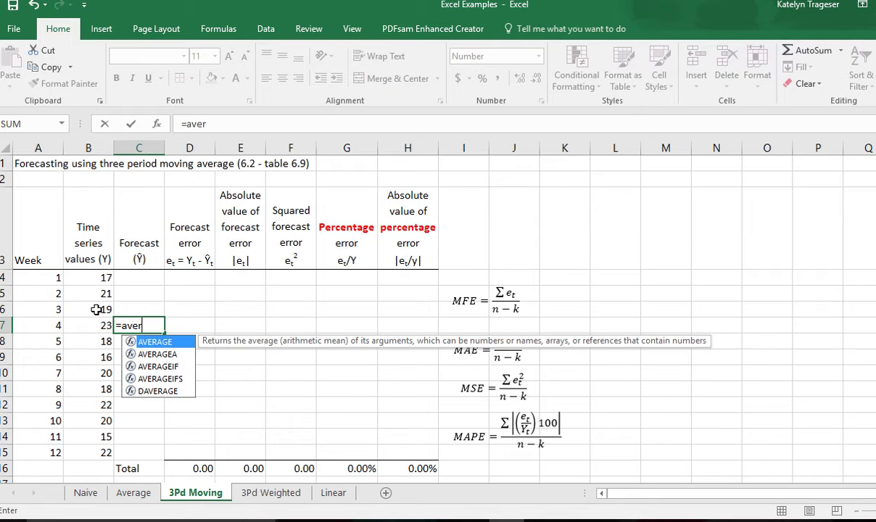
text(age()
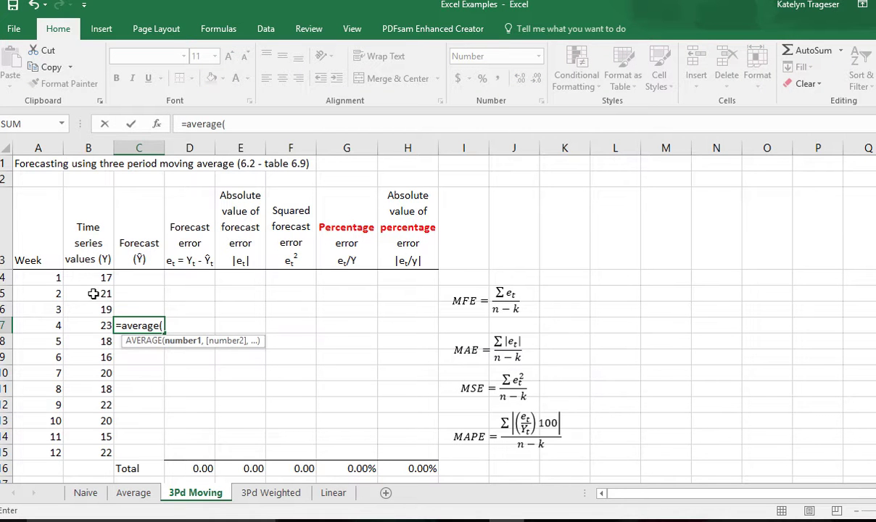
drag(88, 279, 89, 311)
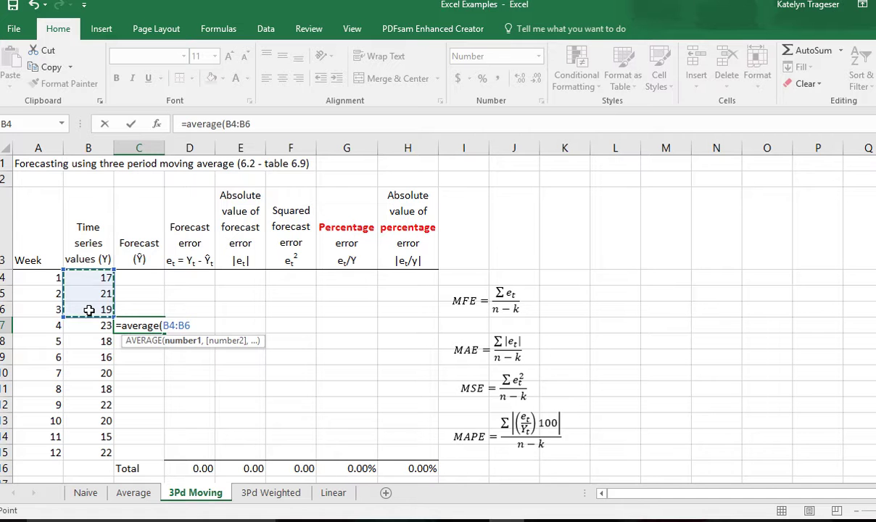
text())
key(Return)
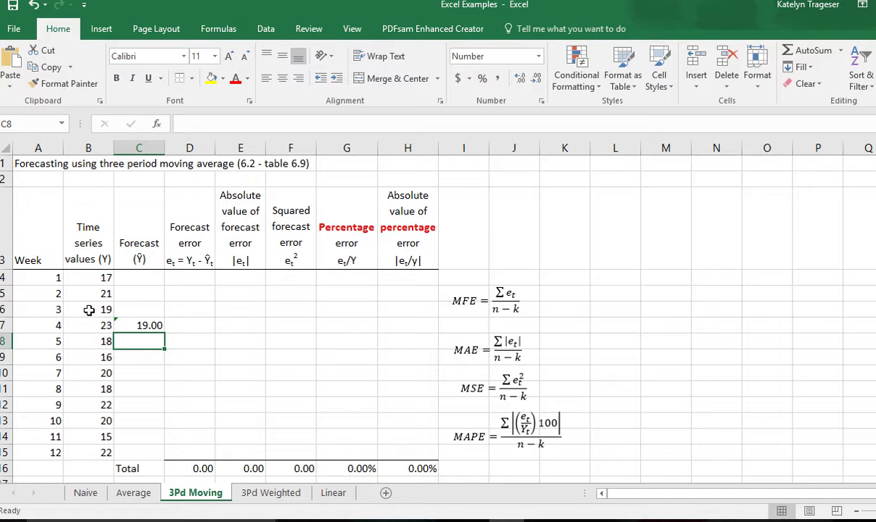
click(129, 326)
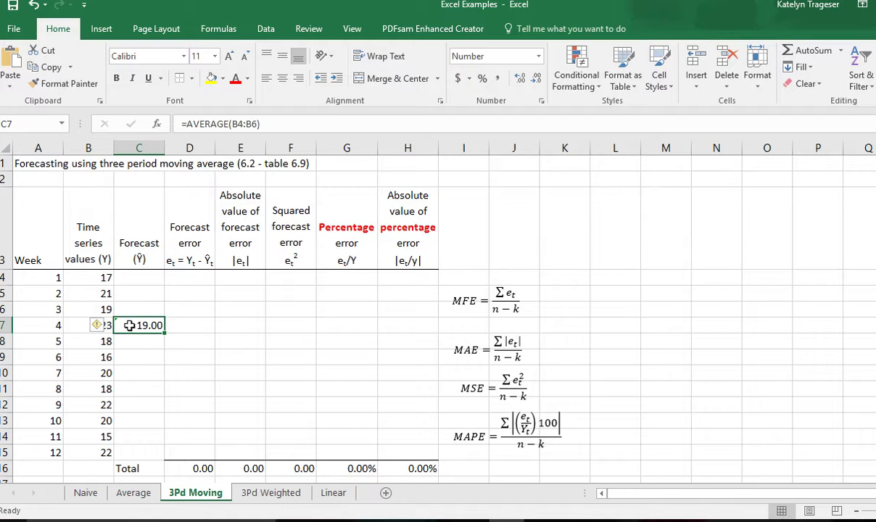
drag(166, 332, 153, 453)
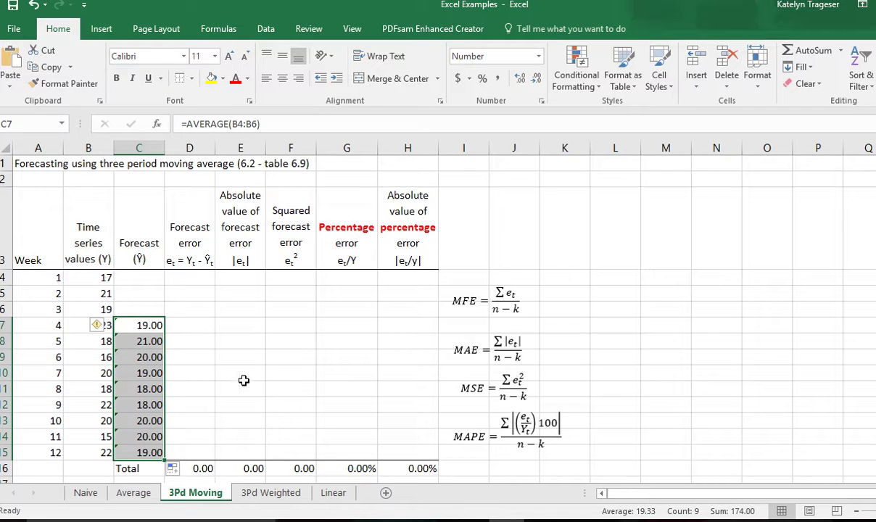
- Calculate the forecast error in D7 as =B7-C7 and fill the formula down through D15
click(200, 329)
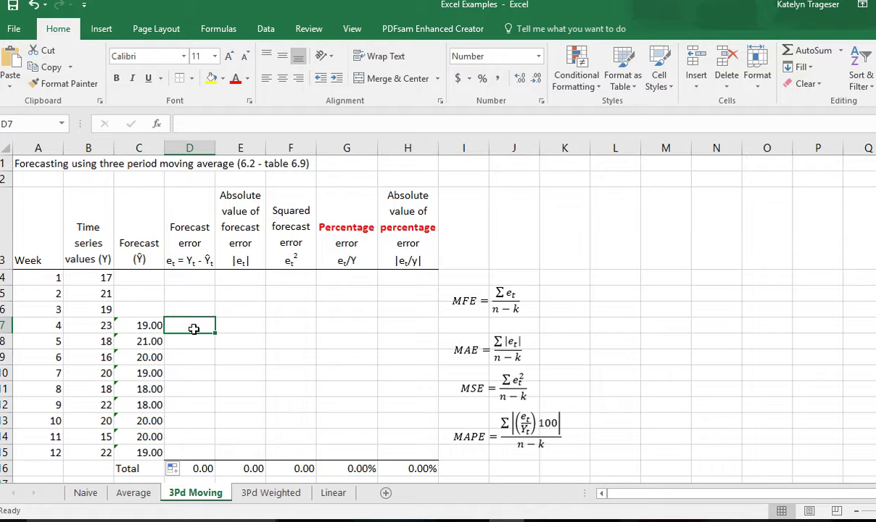
text(=)
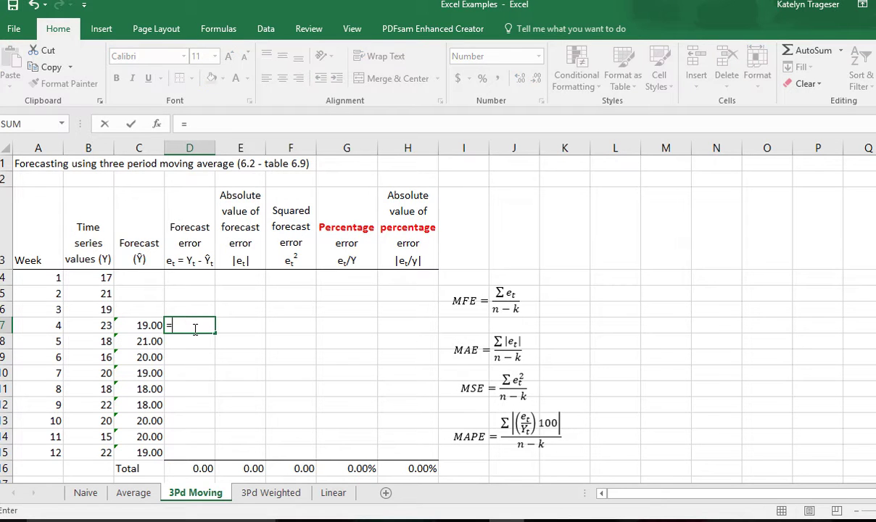
click(93, 327)
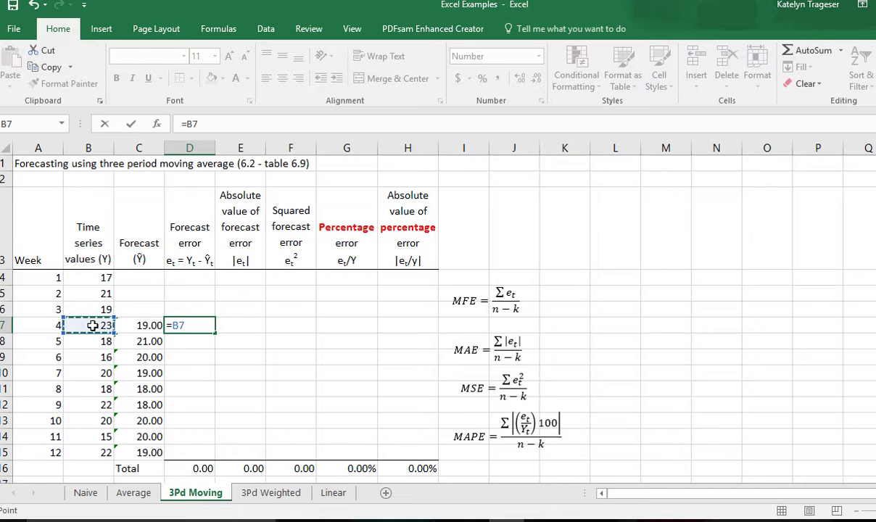
text(-)
click(129, 327)
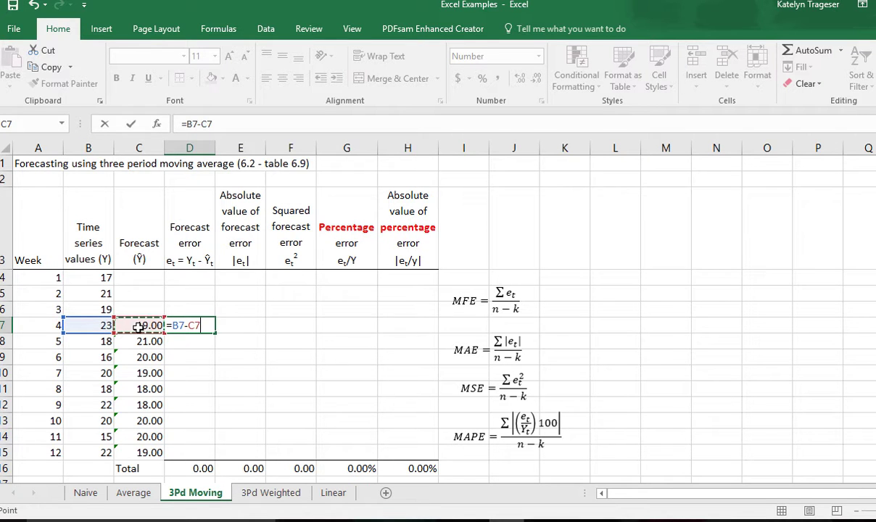
key(Return)
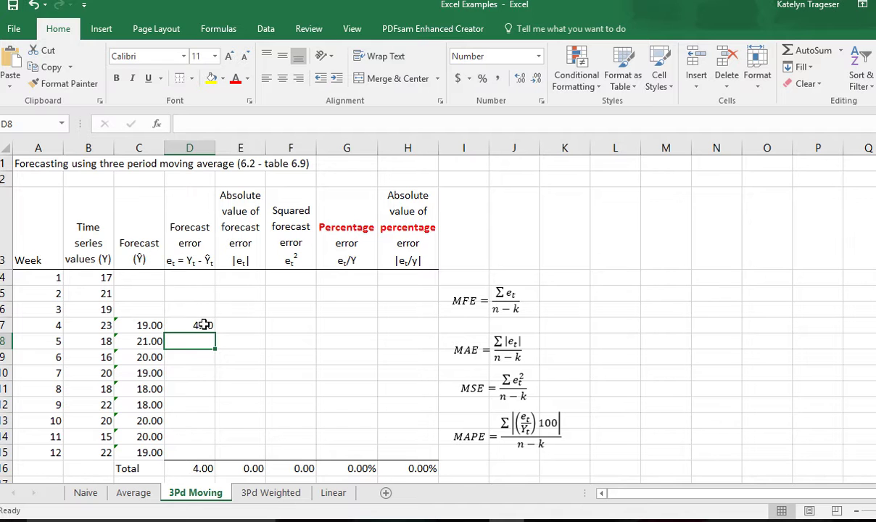
click(202, 326)
drag(213, 332, 197, 456)
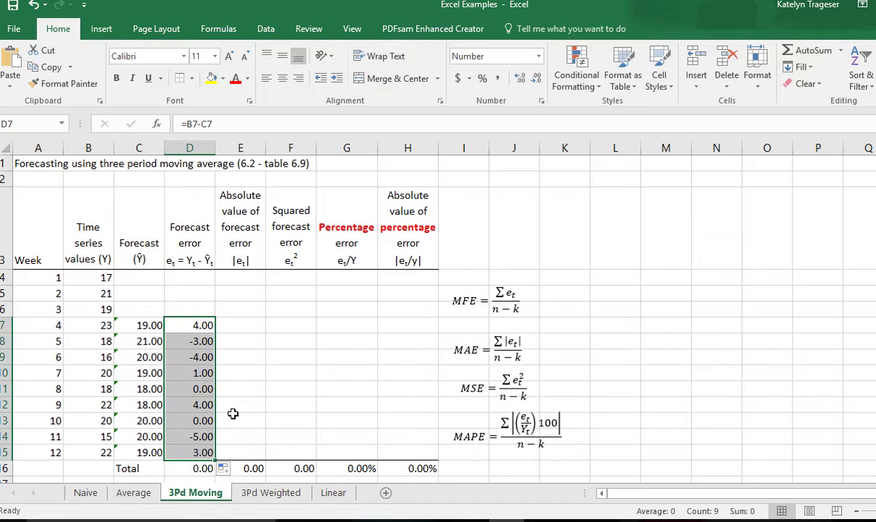
- Calculate the absolute forecast error in E7 with =ABS(D7) and fill the formula down through E15
click(245, 326)
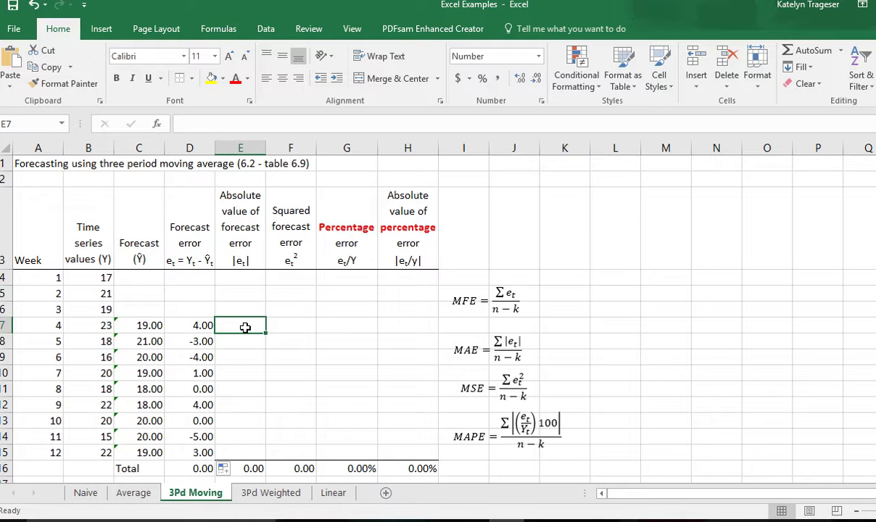
text(=abs()
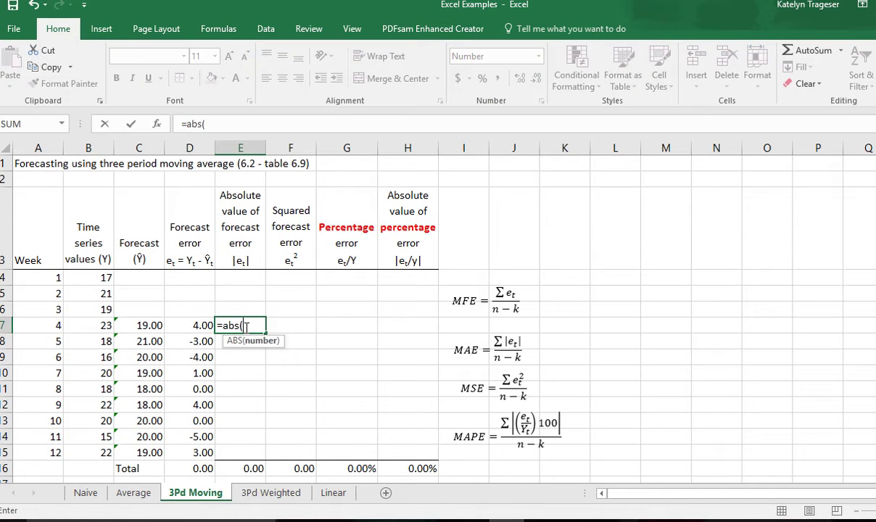
click(201, 327)
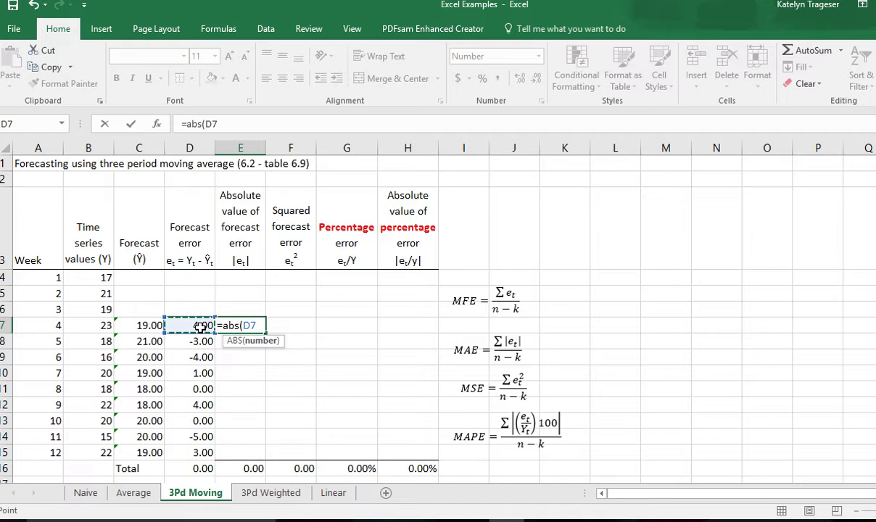
text())
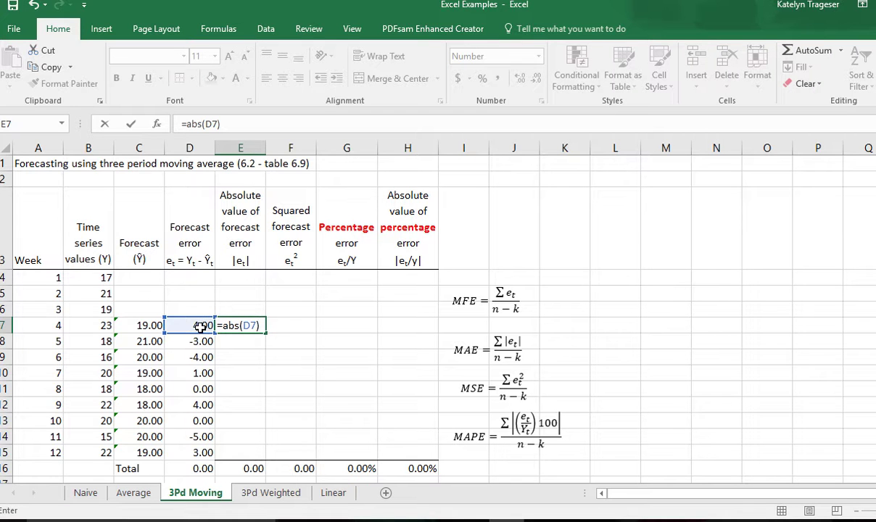
key(Return)
click(230, 328)
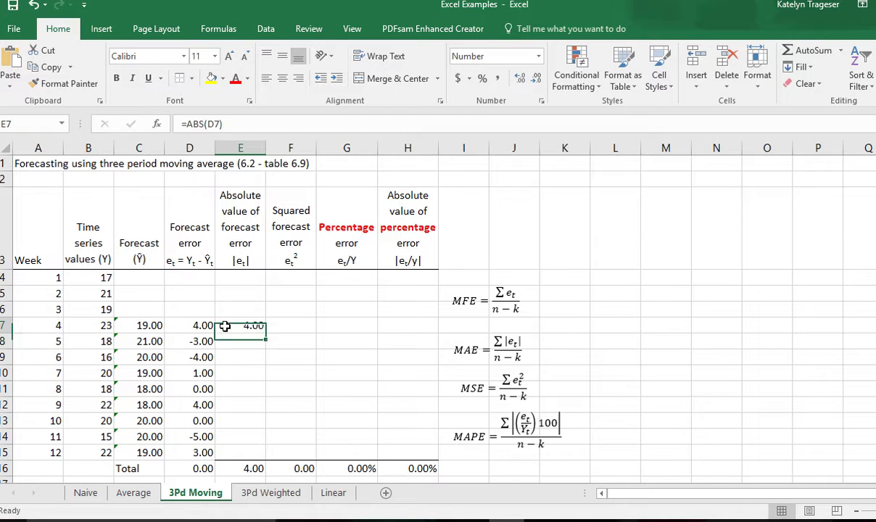
drag(267, 333, 258, 468)
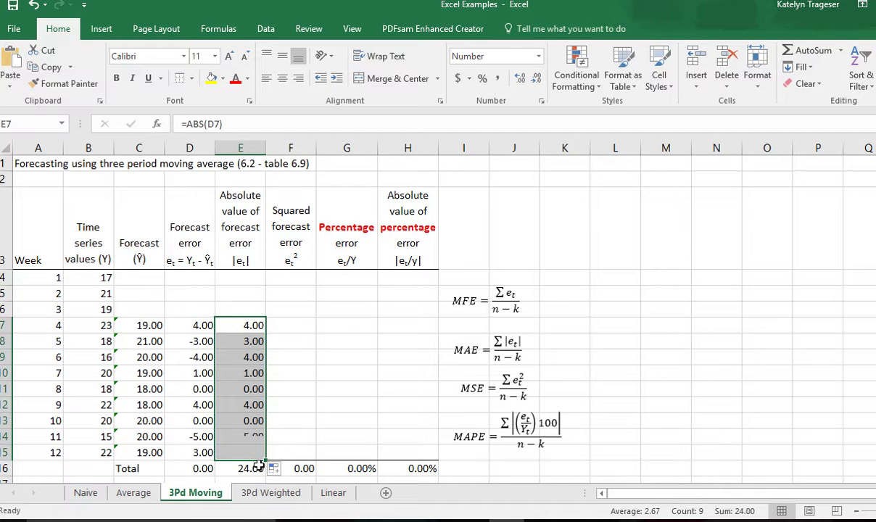
- Calculate the squared forecast error in F7 as =D7^2 and fill the formula down through F15
click(297, 322)
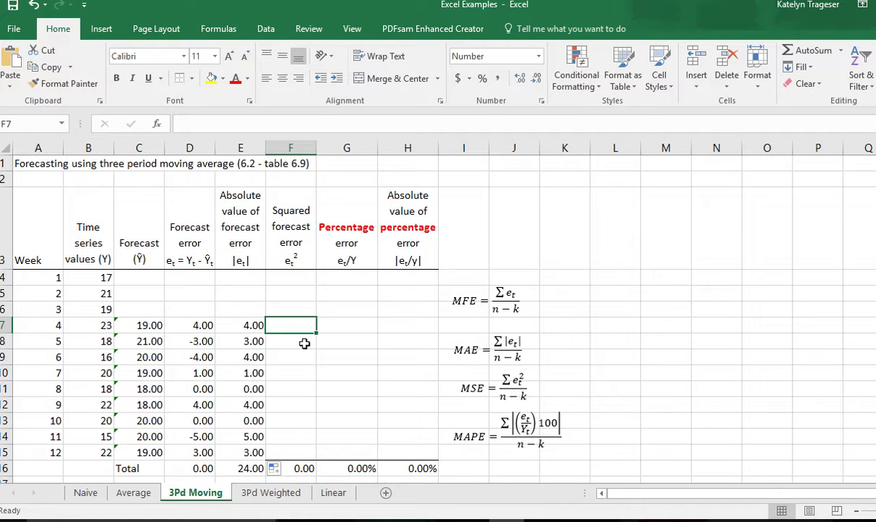
text(=)
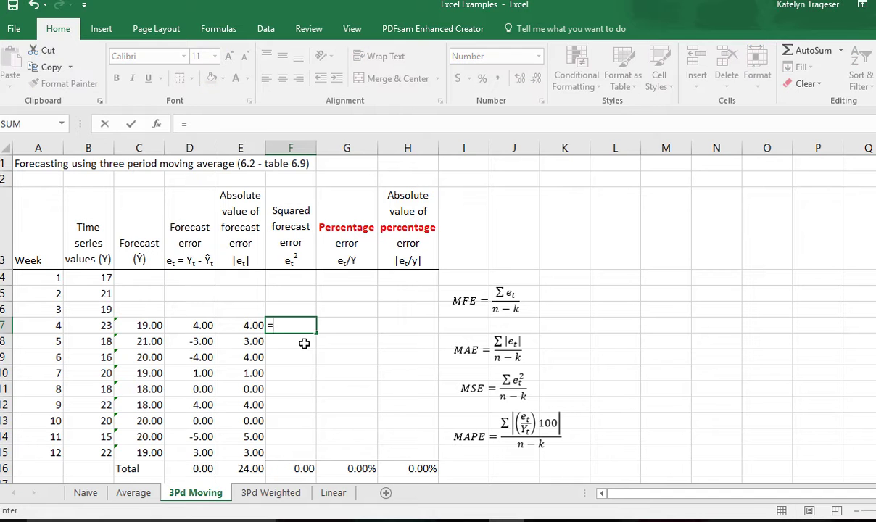
click(198, 326)
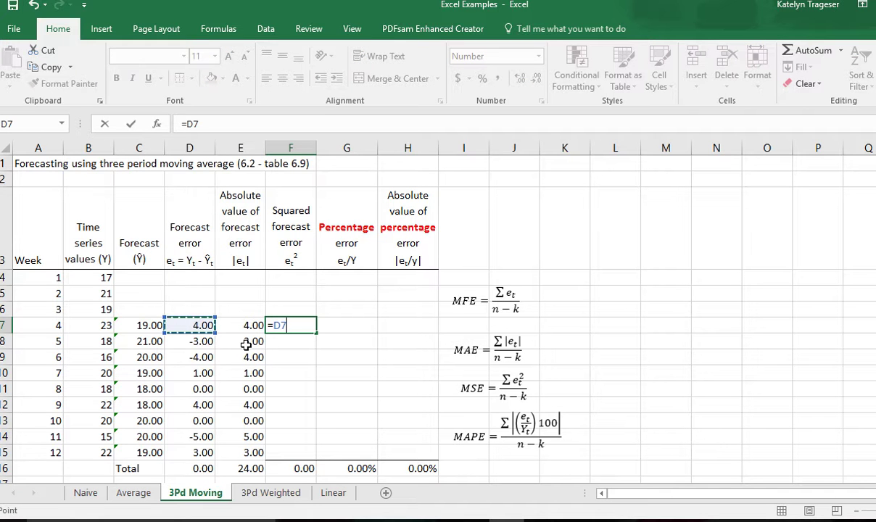
text(^2)
key(Return)
click(289, 325)
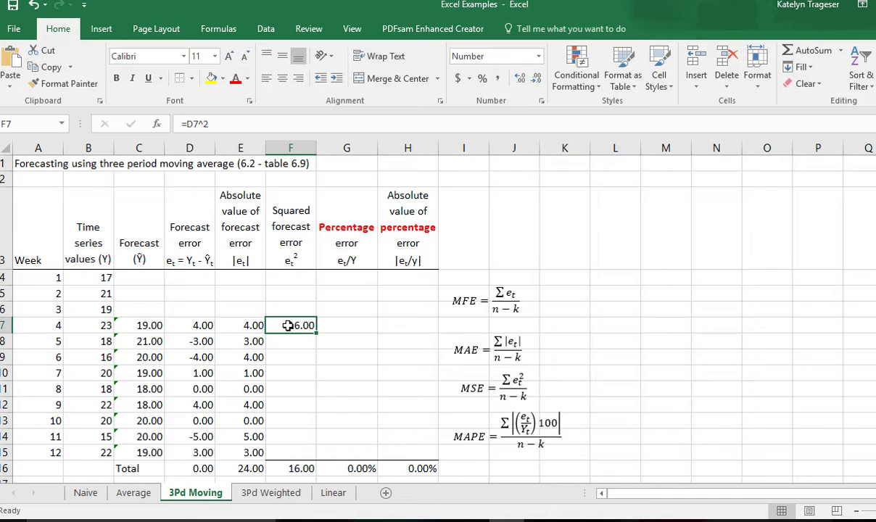
drag(316, 333, 314, 460)
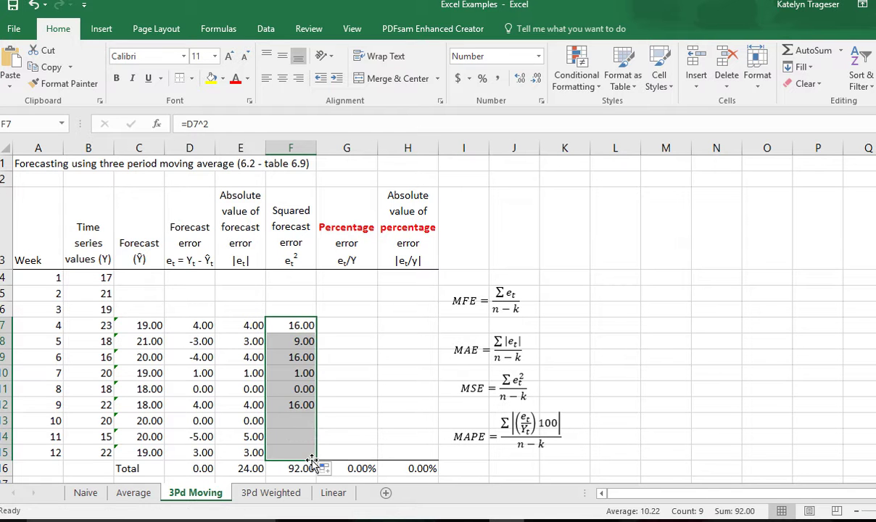
- Calculate the percentage error in G7 as =D7/B7 in percentage format and fill it down through G15
click(338, 326)
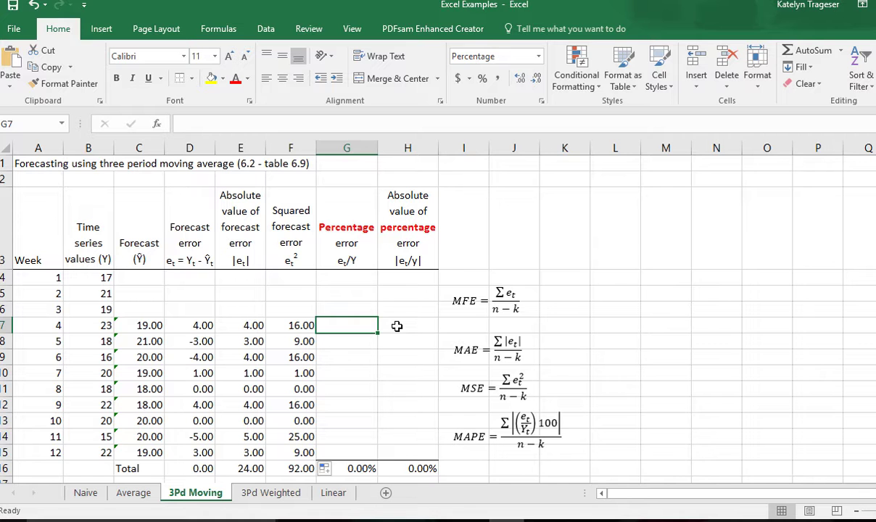
text(=)
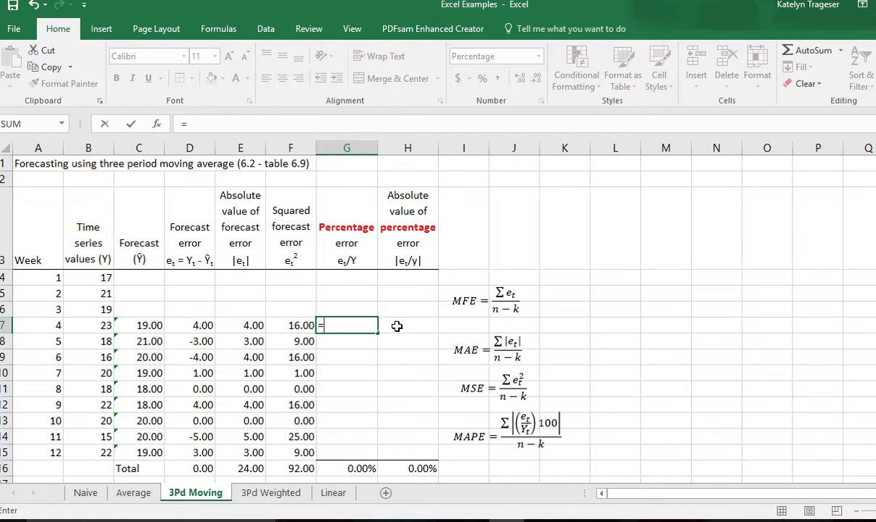
click(200, 327)
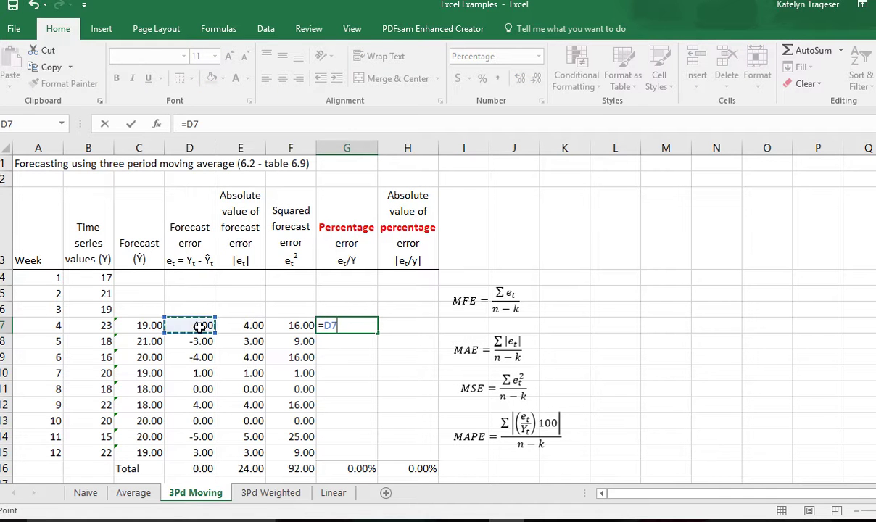
text(/)
click(109, 323)
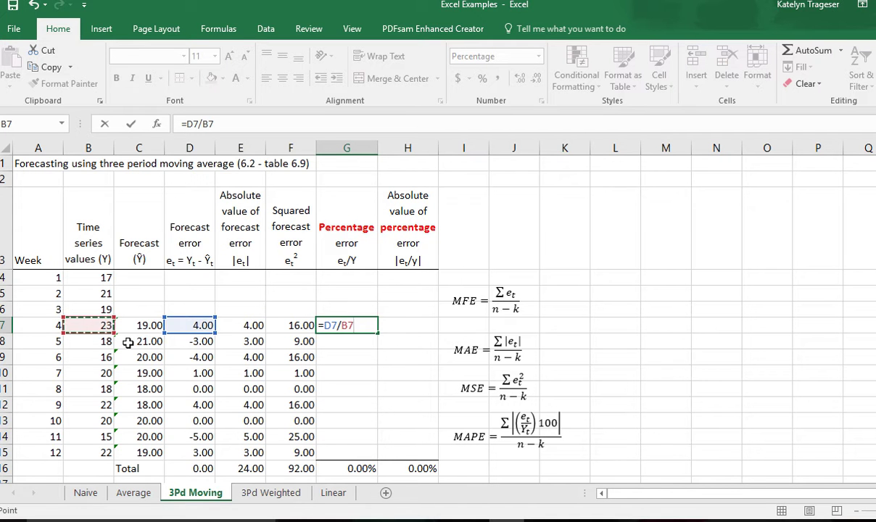
key(Return)
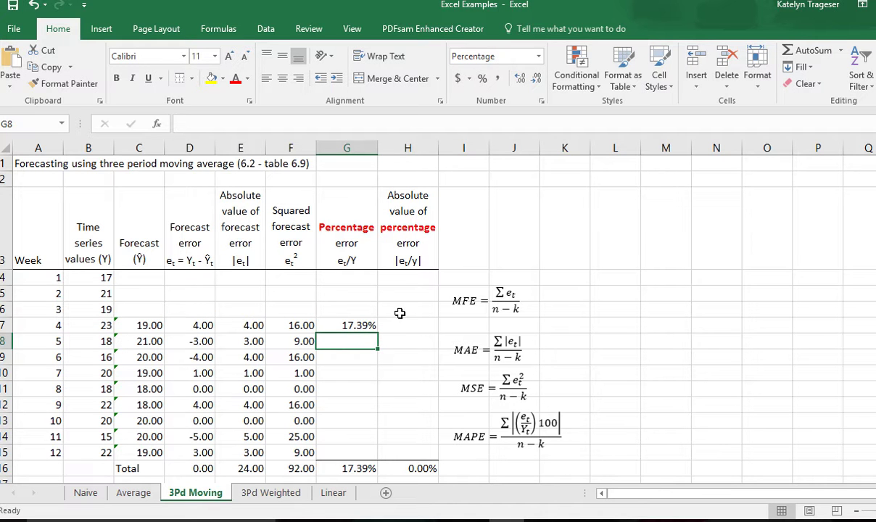
click(489, 83)
click(354, 325)
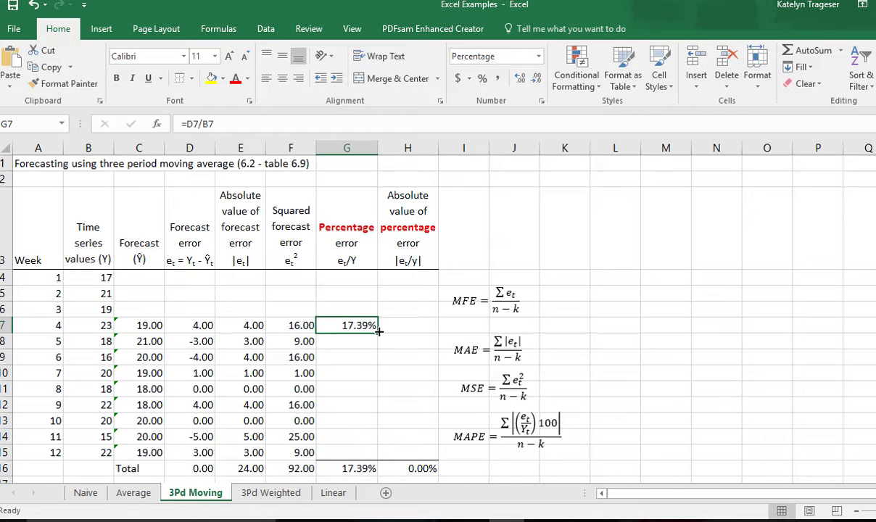
drag(379, 330, 359, 458)
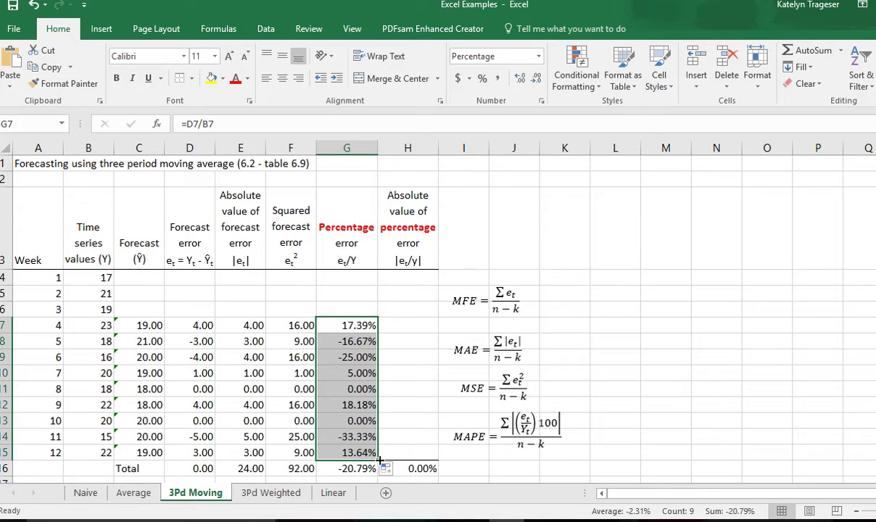
- Calculate the absolute percentage error in H7 with =ABS(G7) and fill the formula down through H15
click(405, 326)
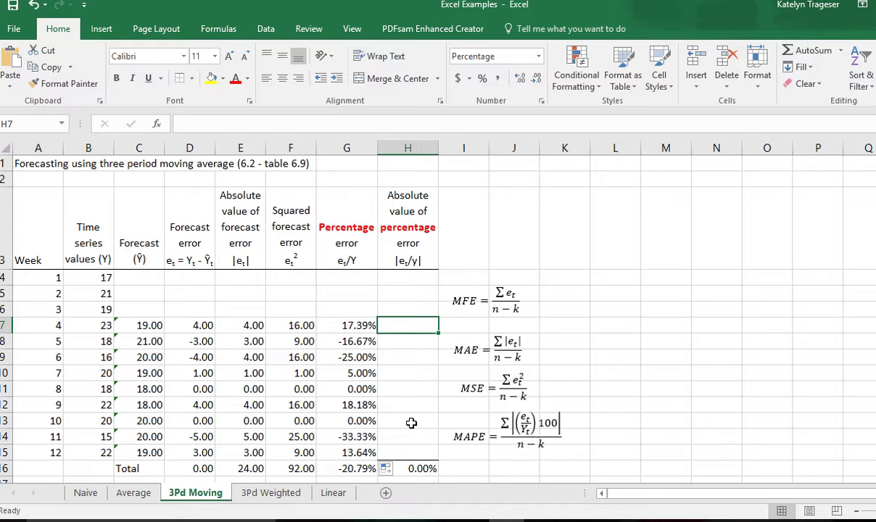
text(=abs()
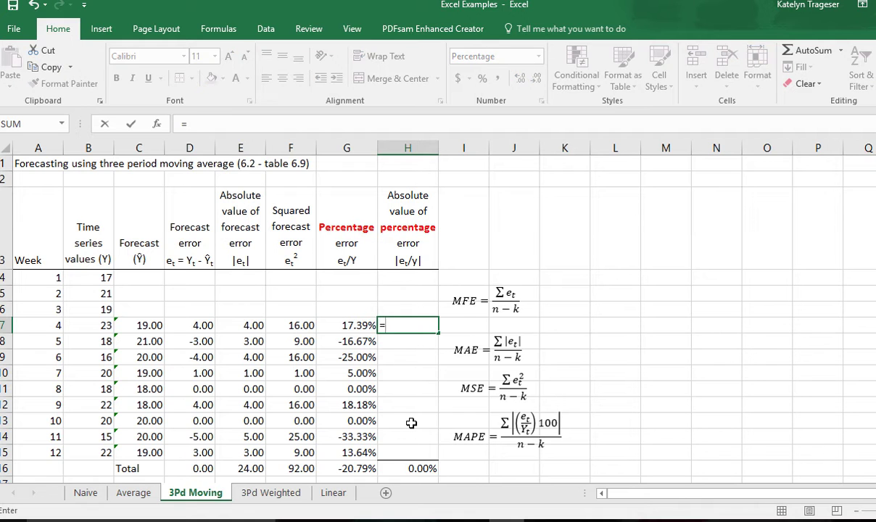
click(348, 326)
text()4)
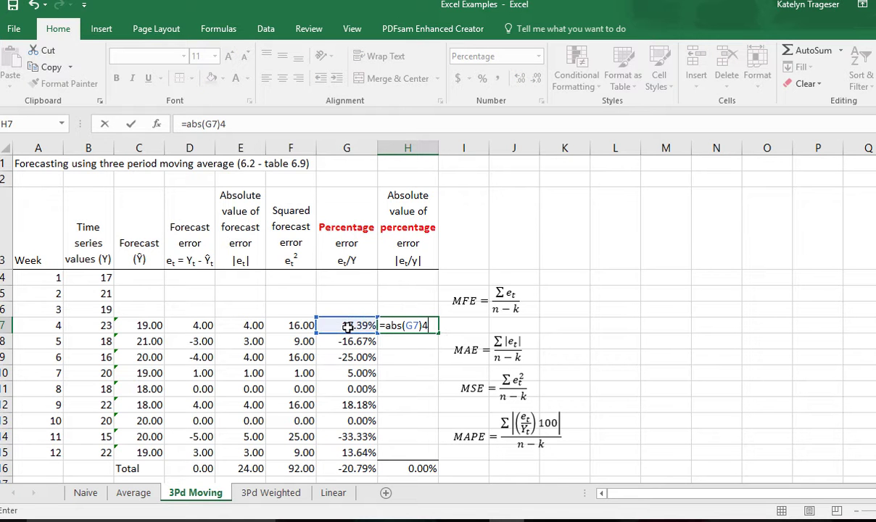
key(Return)
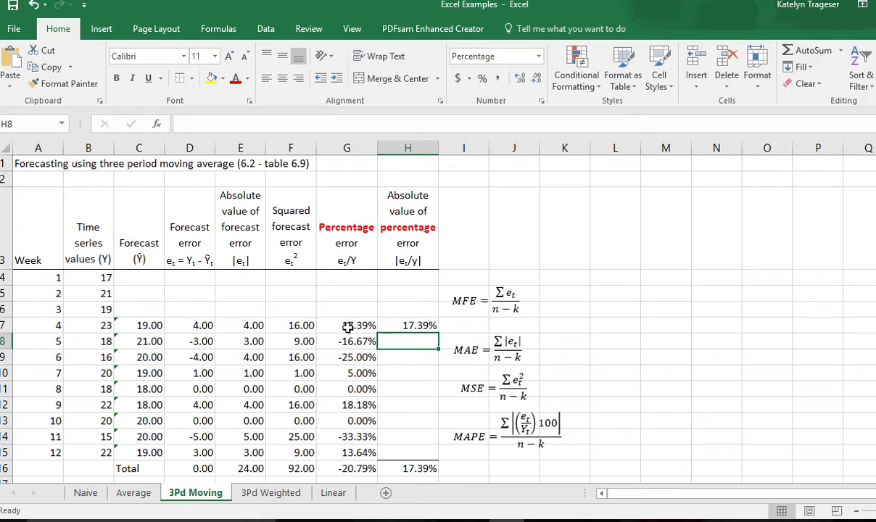
click(400, 326)
drag(437, 330, 410, 453)
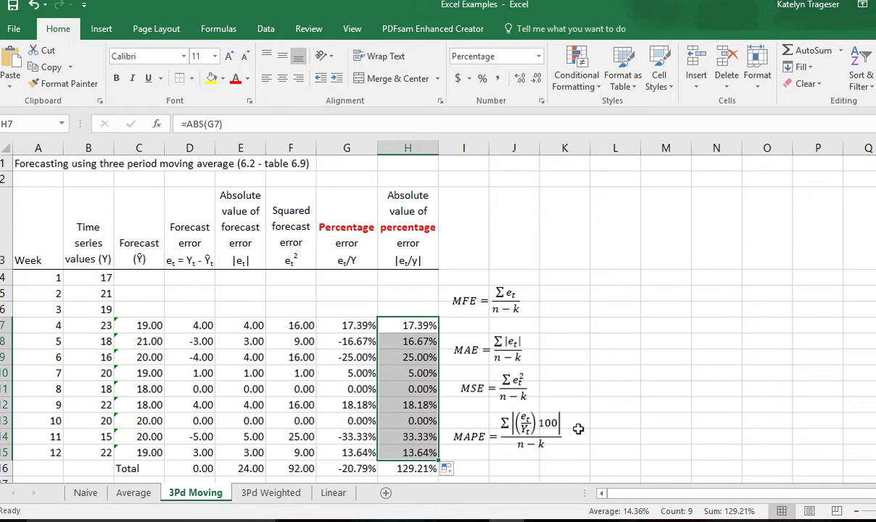
- Add a top border to the totals in D16:H16 to separate them from the data rows above
scroll(587, 423, down, 1)
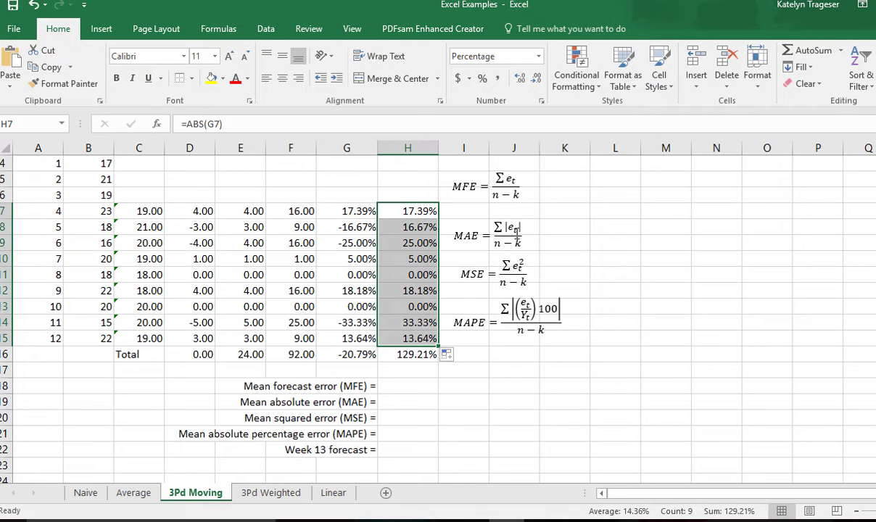
click(448, 372)
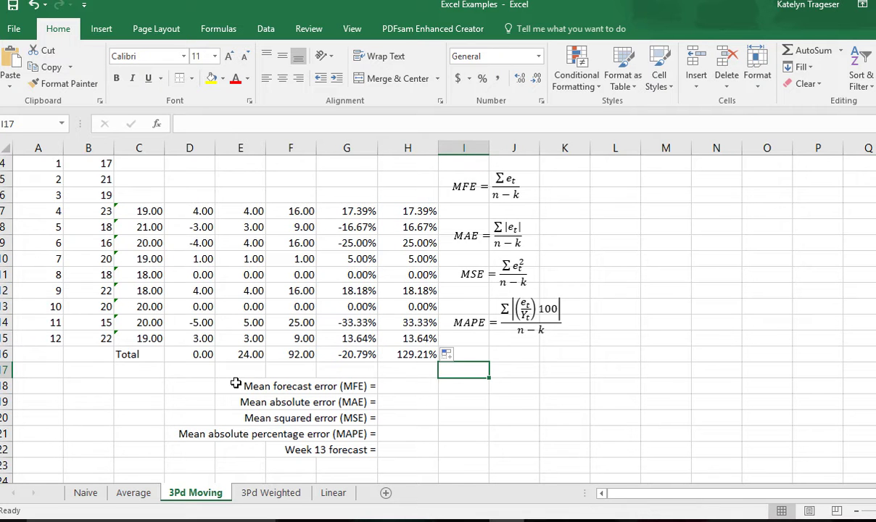
click(122, 360)
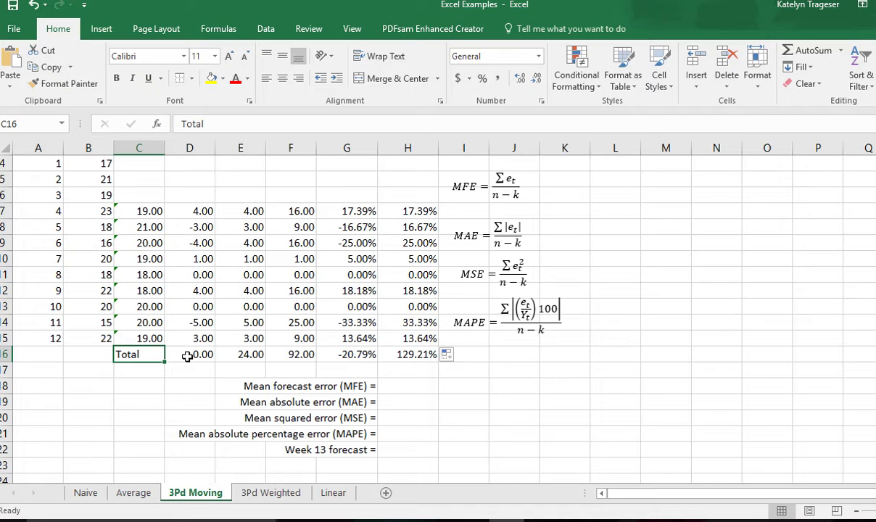
drag(178, 356, 421, 356)
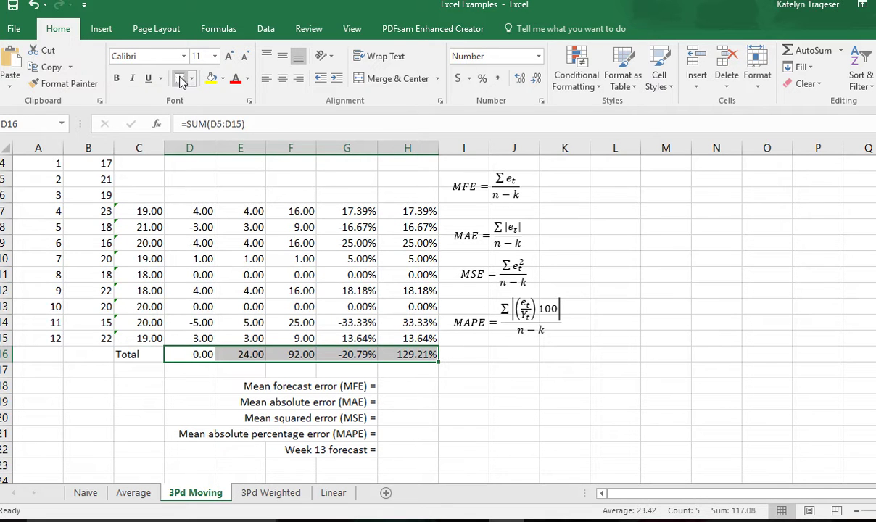
- Examine the SUM formula and its referenced range in the forecast error total, D16
click(186, 356)
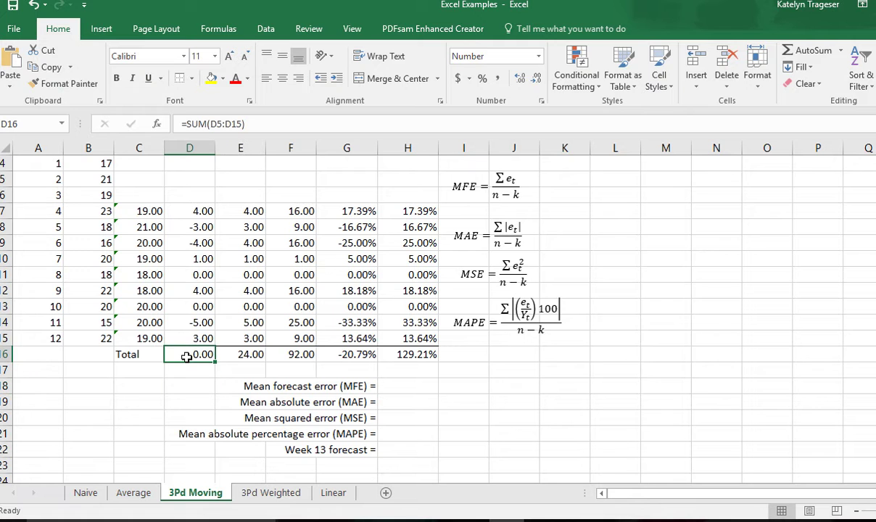
double_click(186, 356)
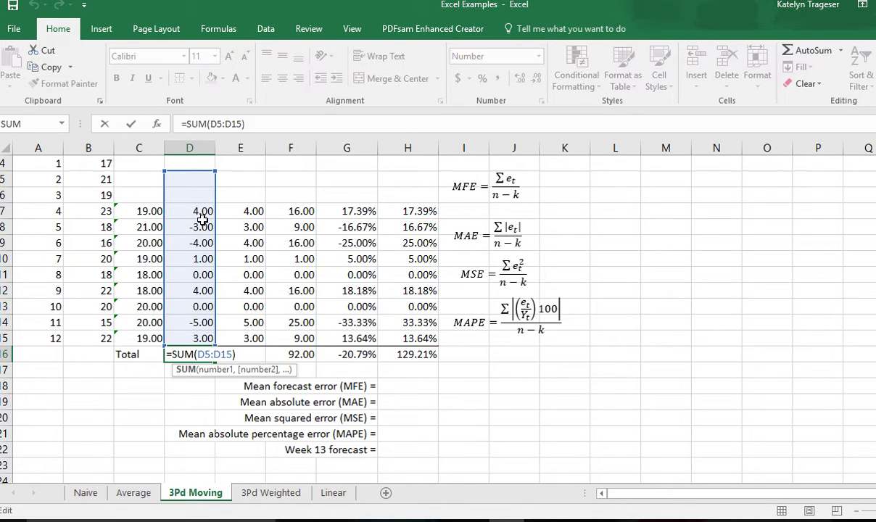
key(Escape)
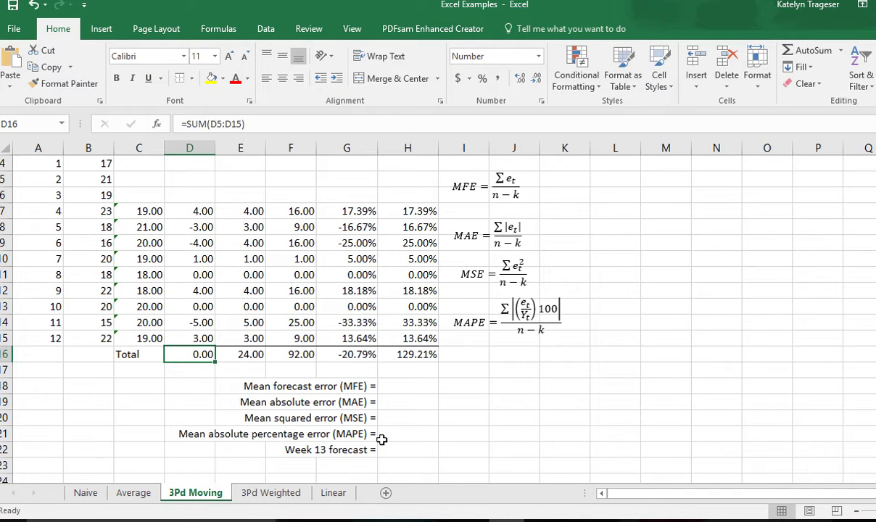
- Set the worksheet zoom to a custom magnification of 90%
scroll(389, 370, up, 1)
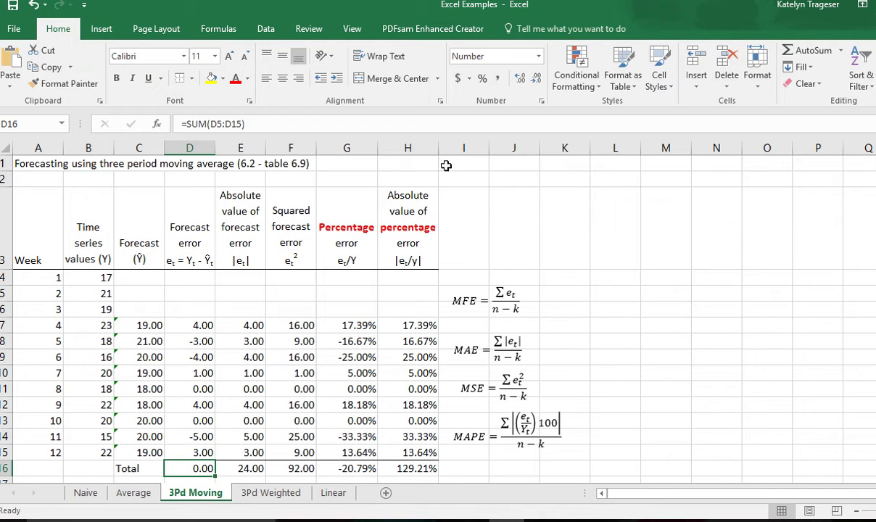
click(352, 28)
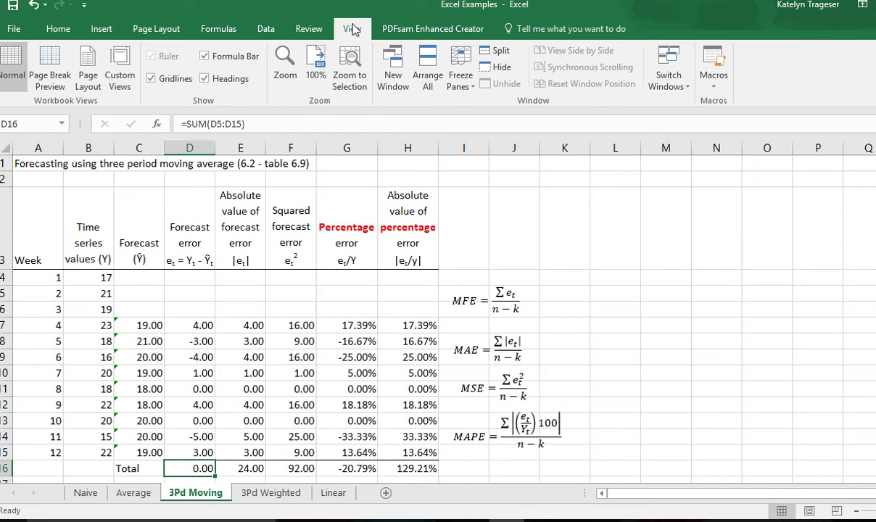
click(316, 69)
click(285, 76)
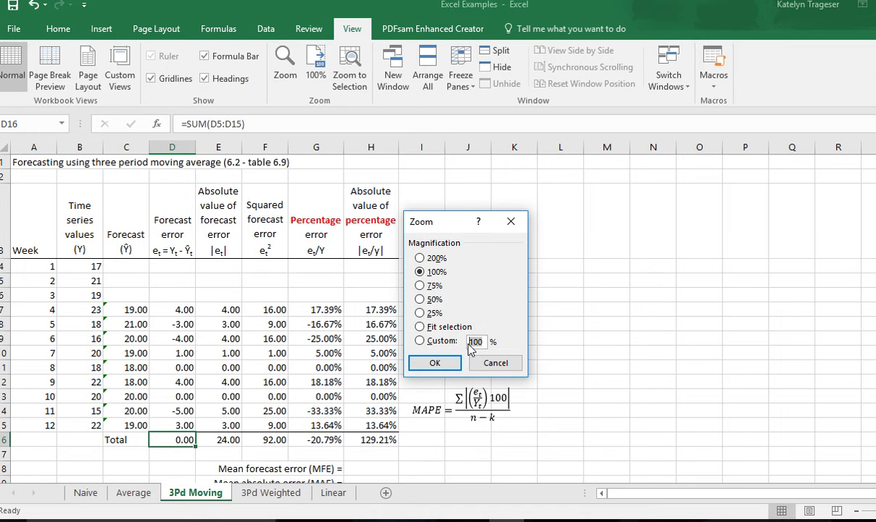
text(90)
key(Return)
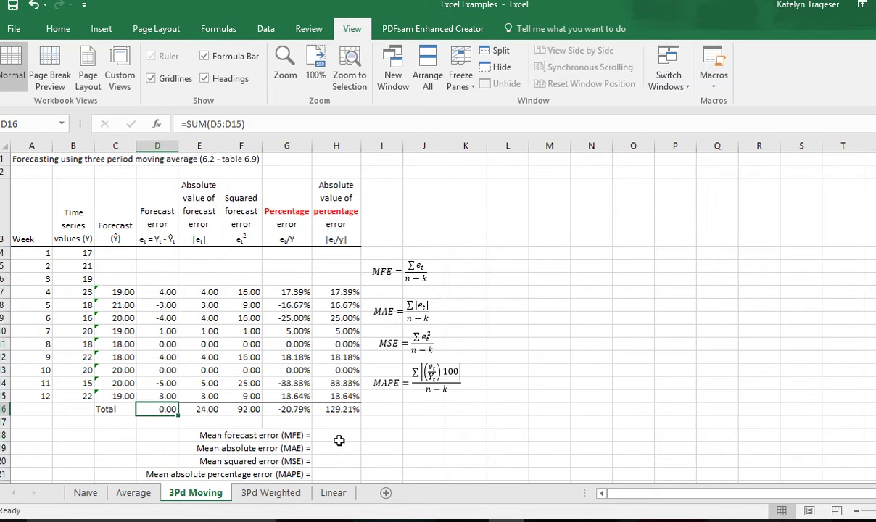
- Calculate the mean forecast error in H18 with =D16/(12-3)
click(335, 437)
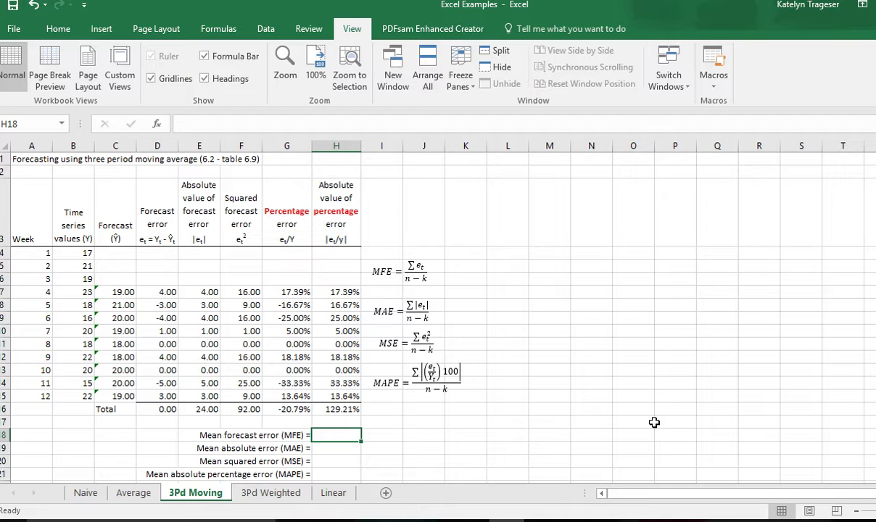
text(=)
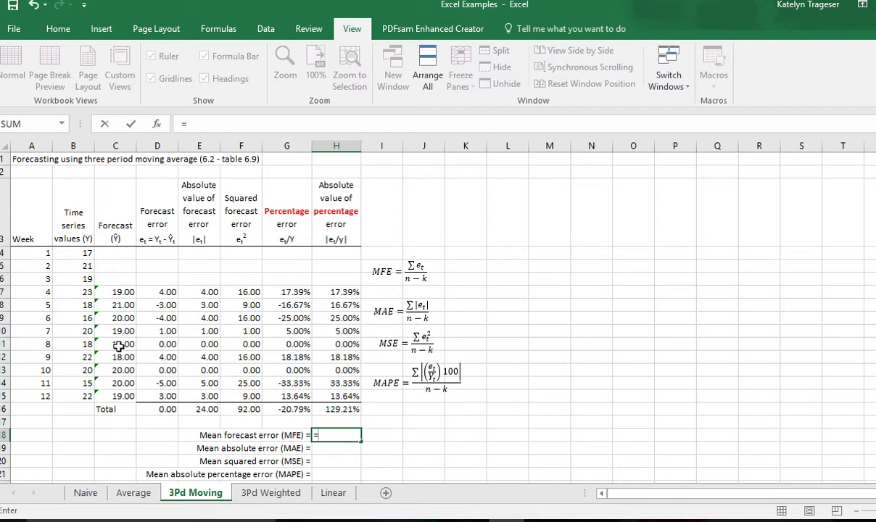
click(158, 409)
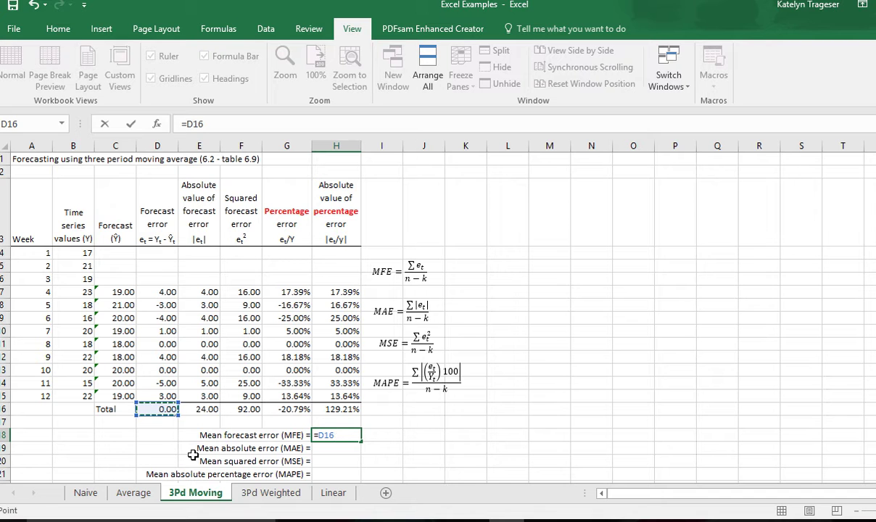
text(/(12-3)
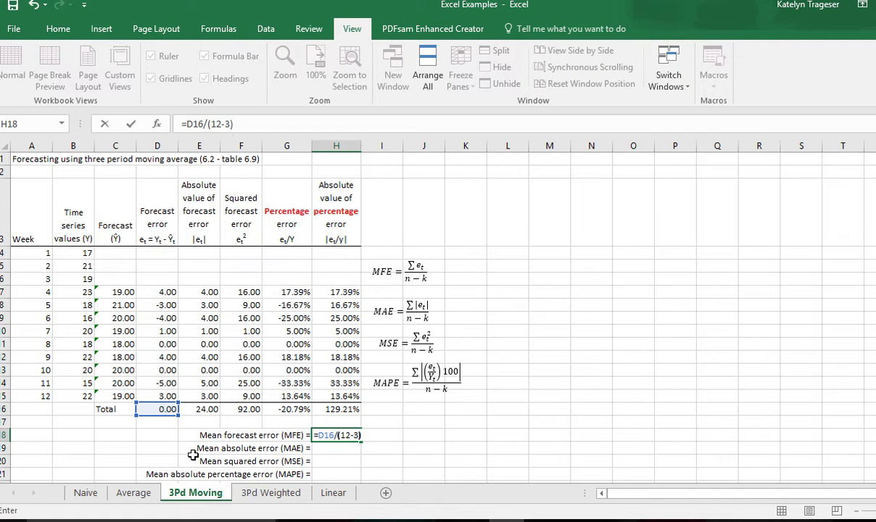
key(Return)
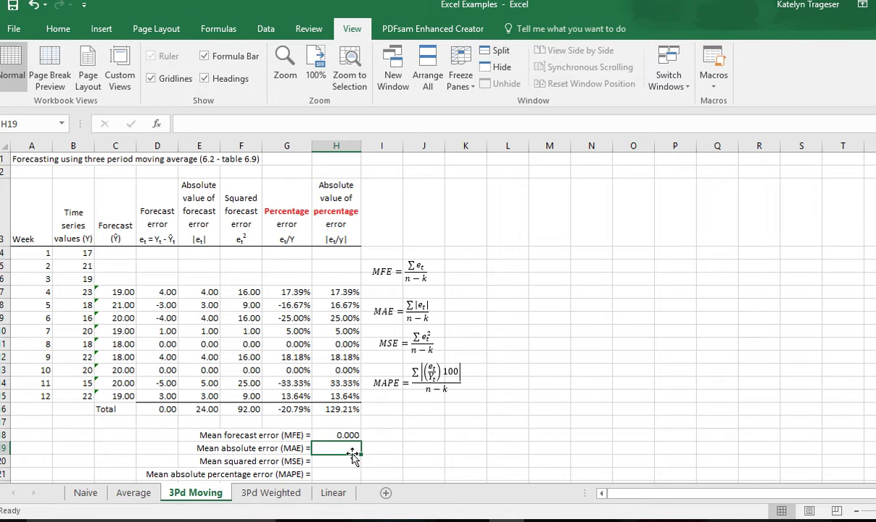
- Calculate the mean absolute error in H19 with =E16/(12-3)
text(=)
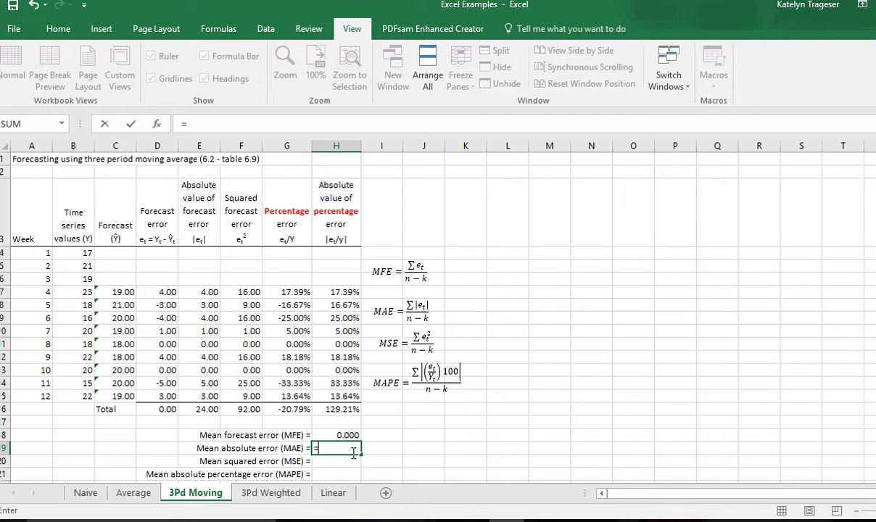
click(207, 410)
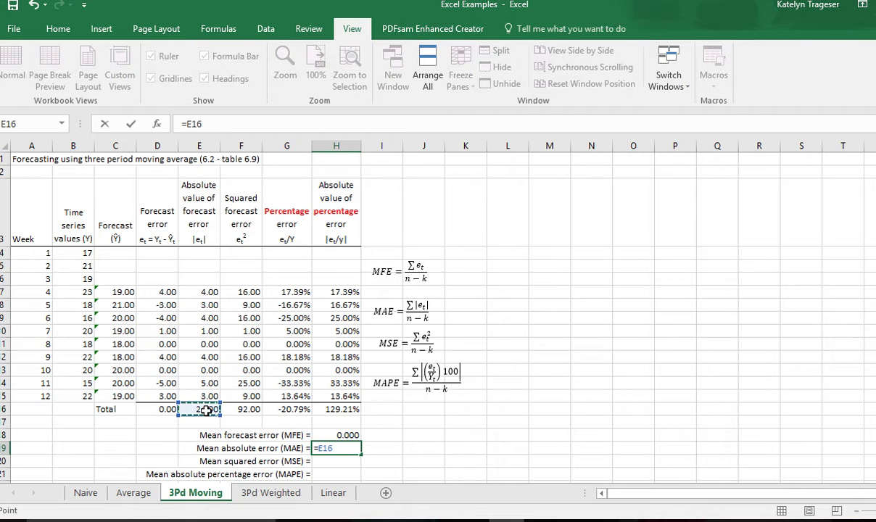
text(/)
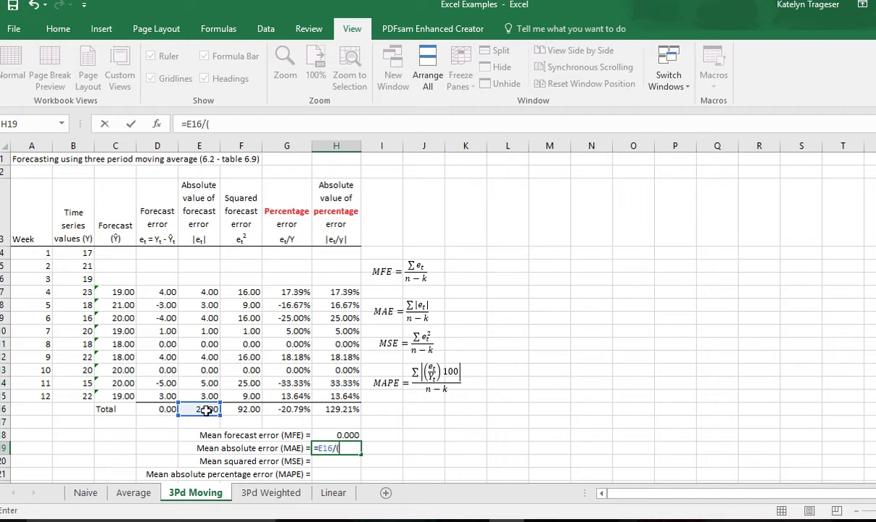
text((12)
text(3))
key(Return)
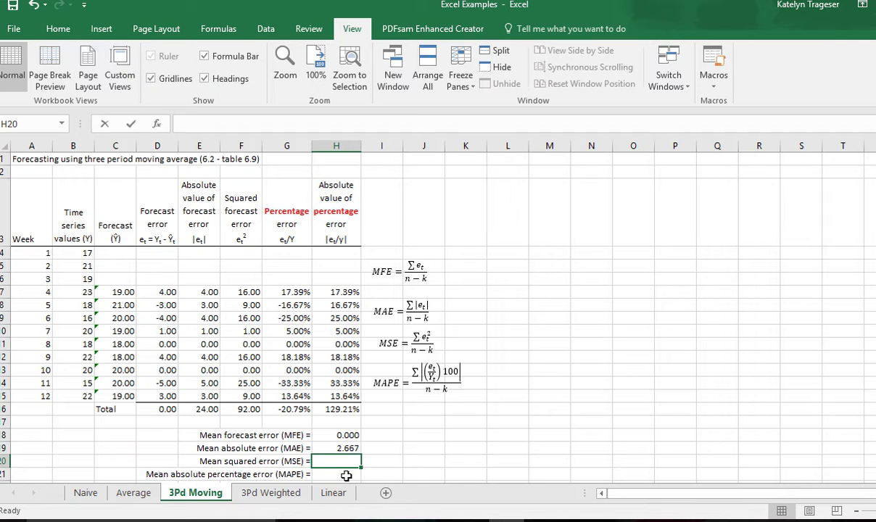
- Enter =F16/(12-9) in H20 for the mean squared error
text(=)
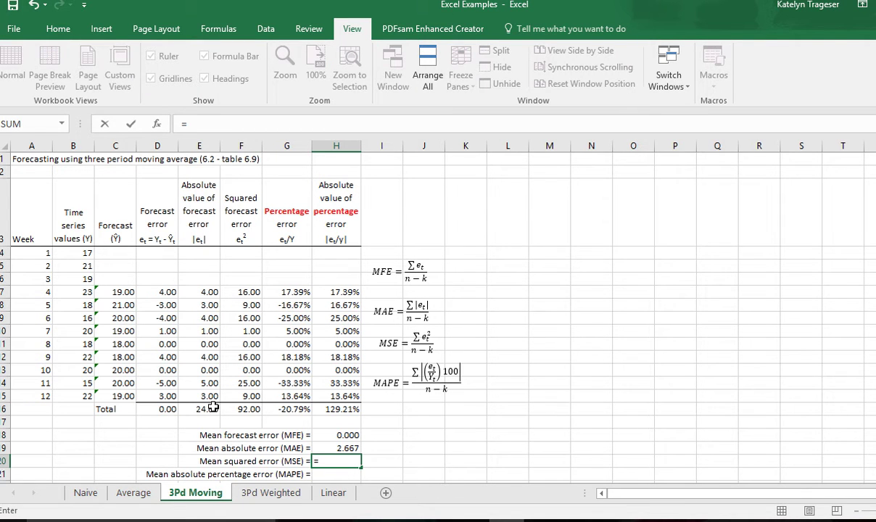
click(240, 409)
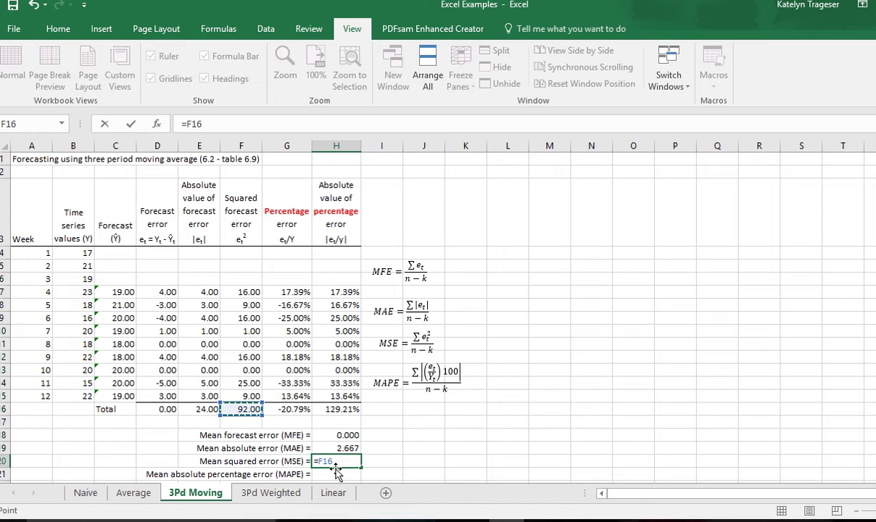
text(/(12-9))
key(Return)
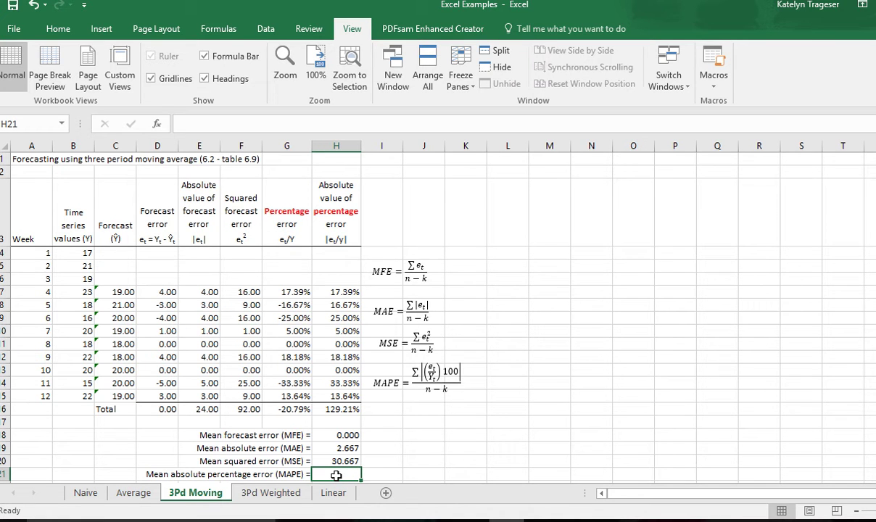
- Enter =H16/(12-9) in H21 for the mean absolute percentage error
text(=)
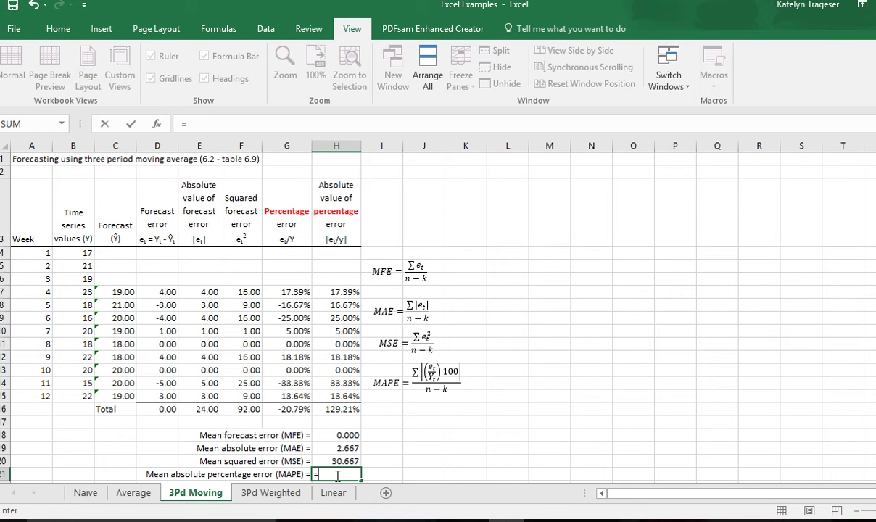
click(337, 409)
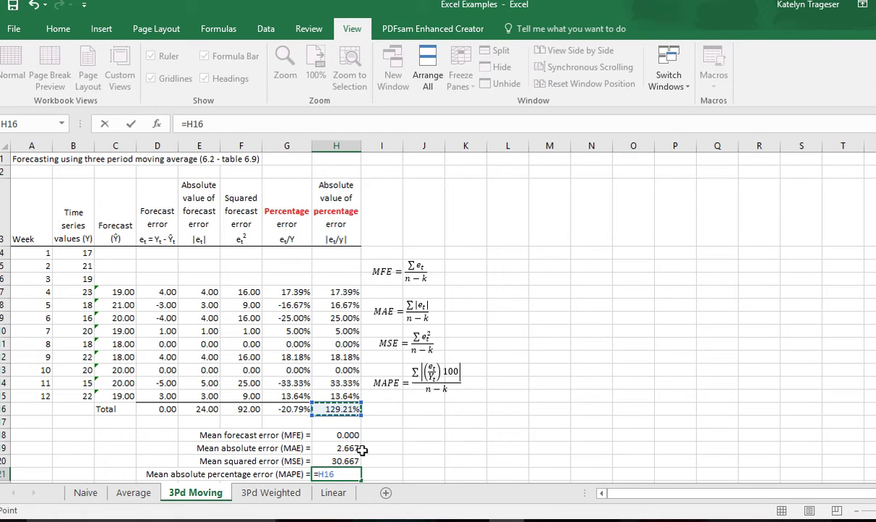
text(/(12-9))
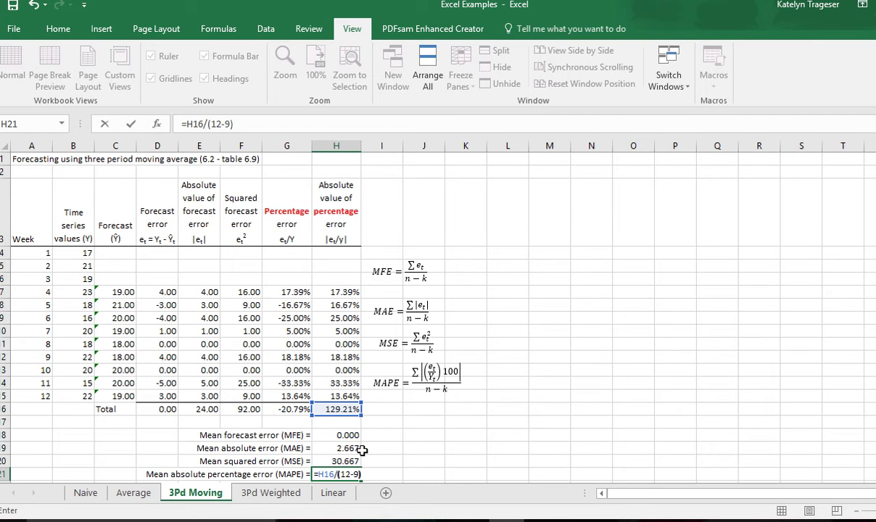
key(Return)
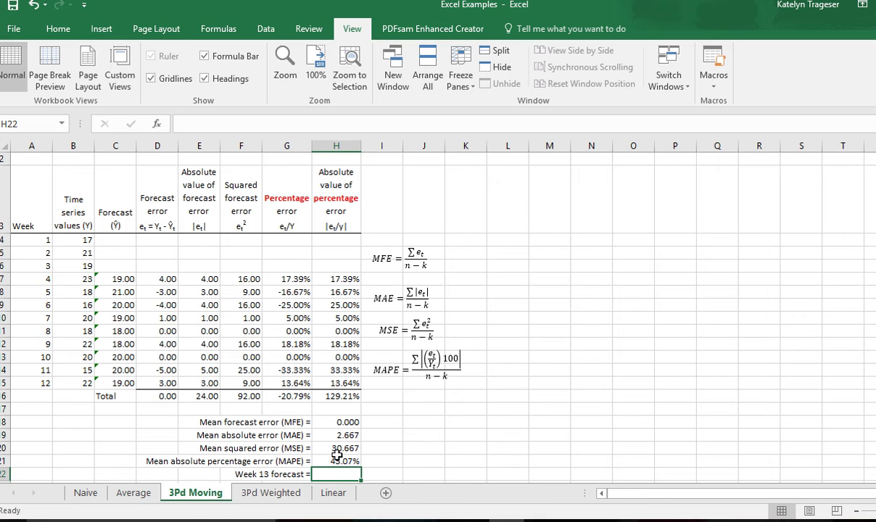
- Correct the divisor of the mean squared error in H20 so the formula reads =F16/(12-3)
click(341, 449)
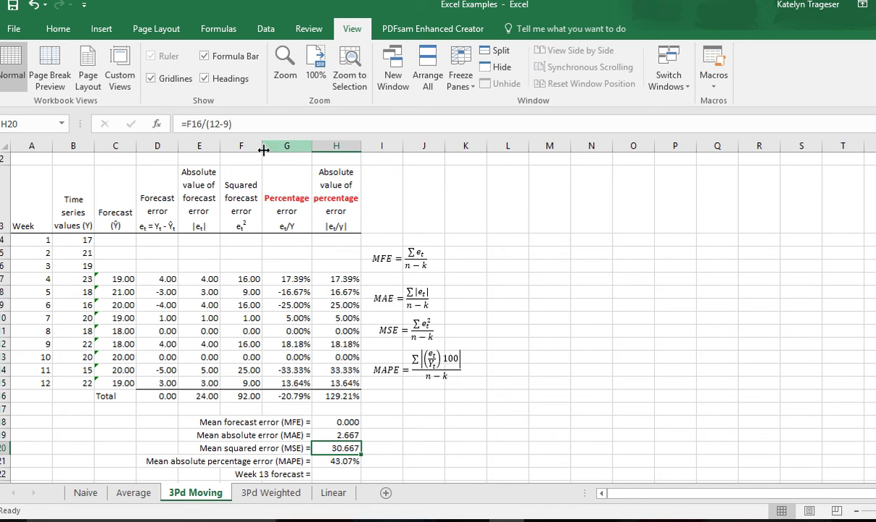
click(226, 123)
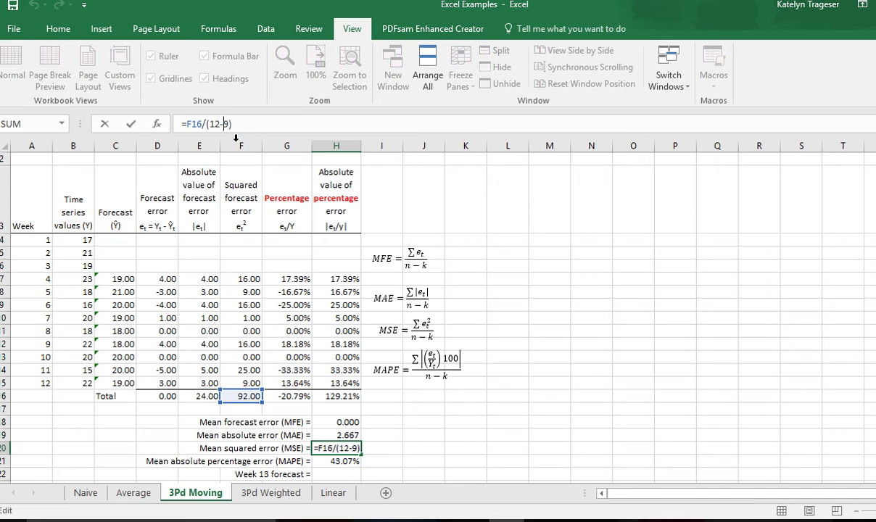
key(BackSpace)
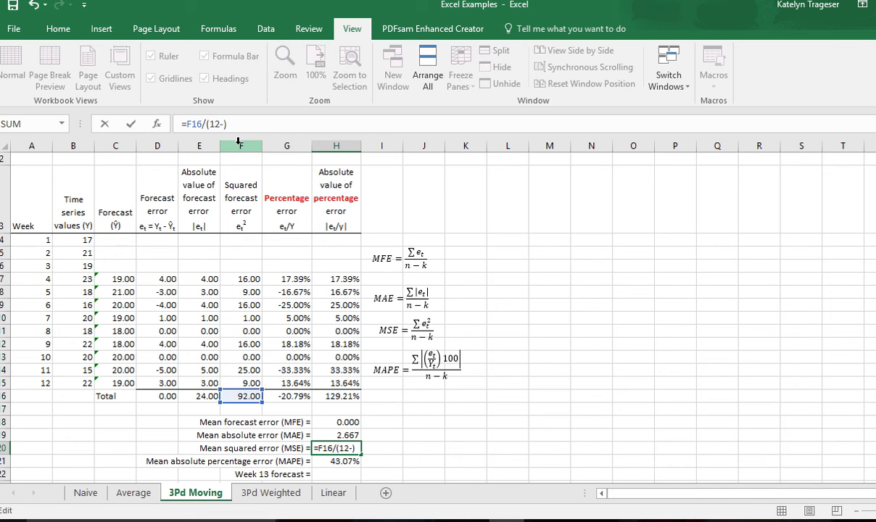
text(3)
key(Return)
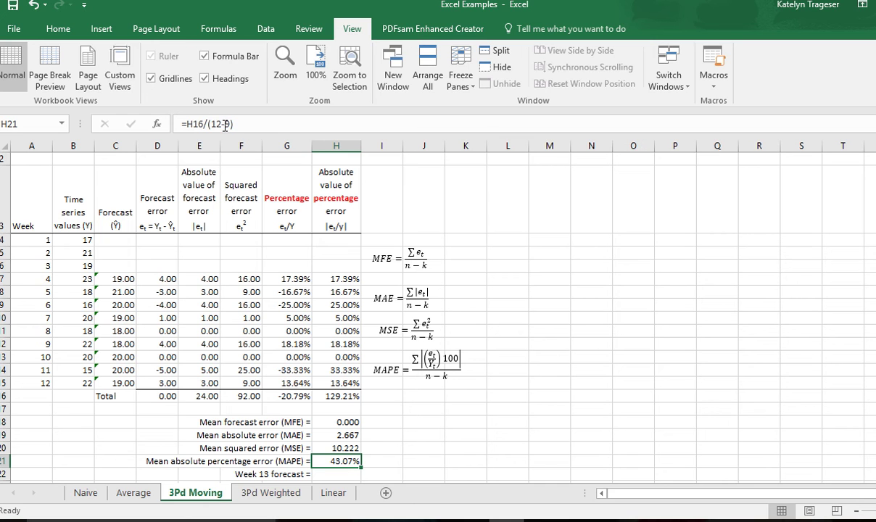
- Correct the divisor of the mean absolute percentage error in H21 so the formula reads =H16/(12-3)
click(225, 124)
key(BackSpace)
text(3)
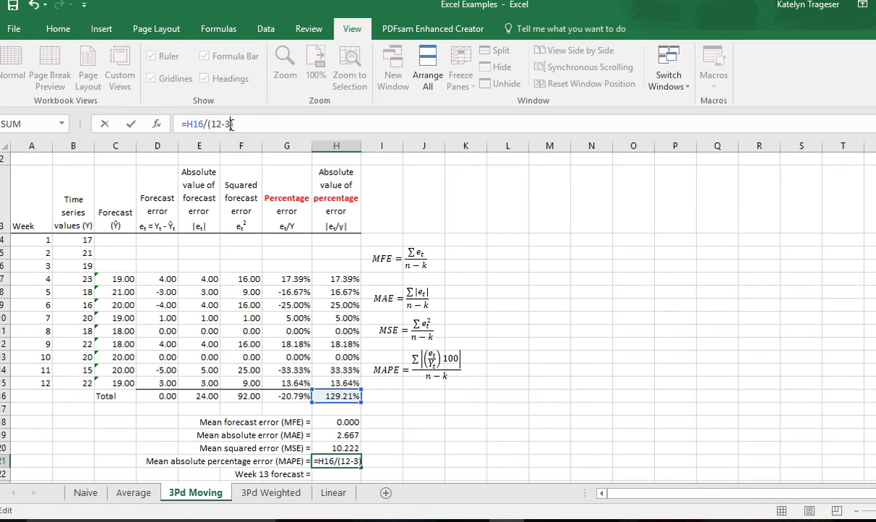
key(Return)
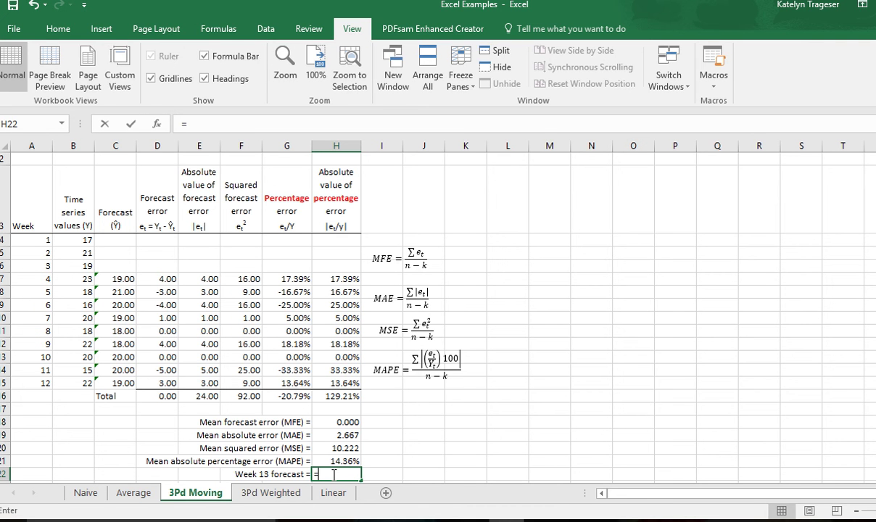
- Calculate the week 13 forecast in H22 as the average of the last three time series values, B13:B15
text(=s)
key(BackSpace)
text(avera)
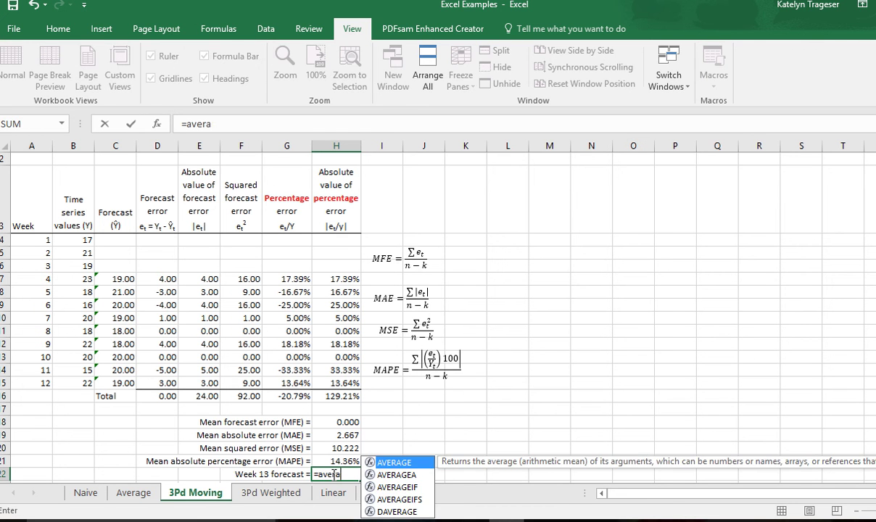
text(ge()
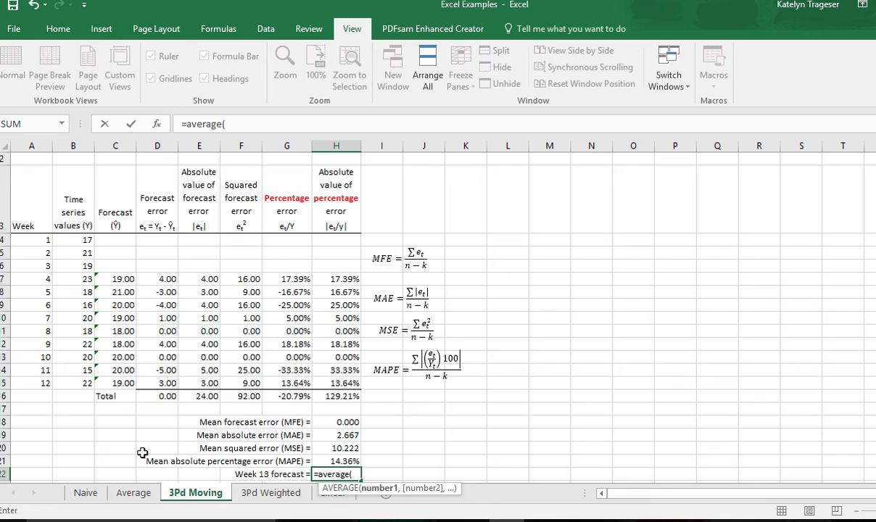
drag(76, 355, 78, 382)
key(Return)
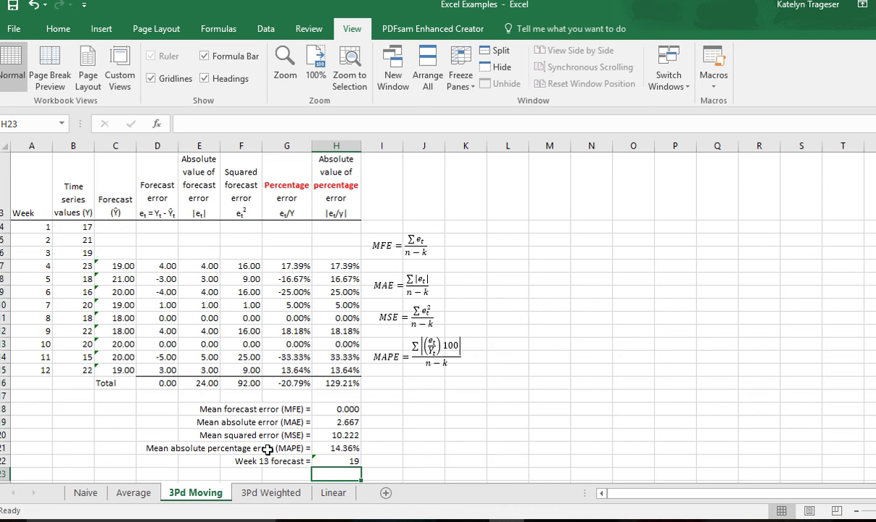
scroll(487, 406, up, 1)
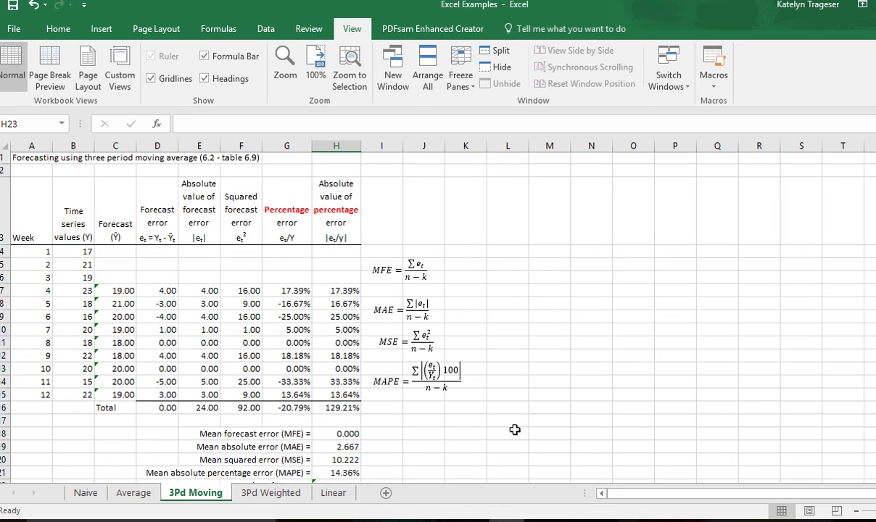